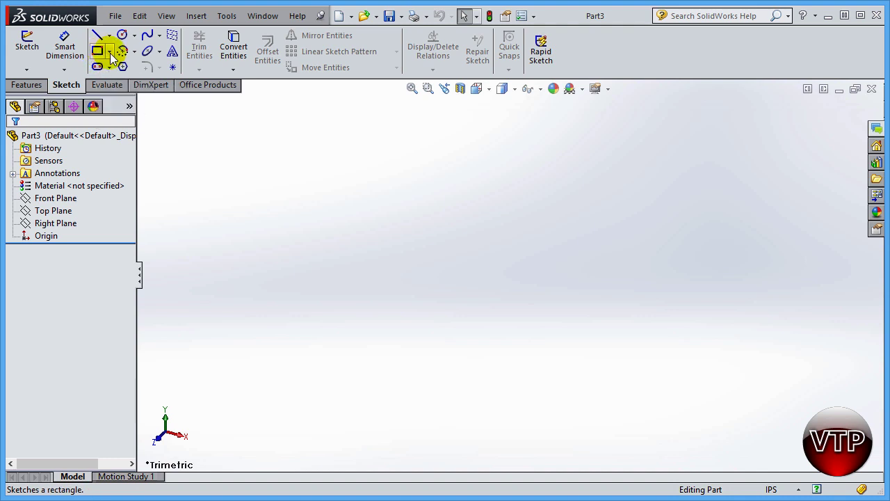
Pick Corner Rectangle from the rectangle flyout on the Sketch tab
click(110, 53)
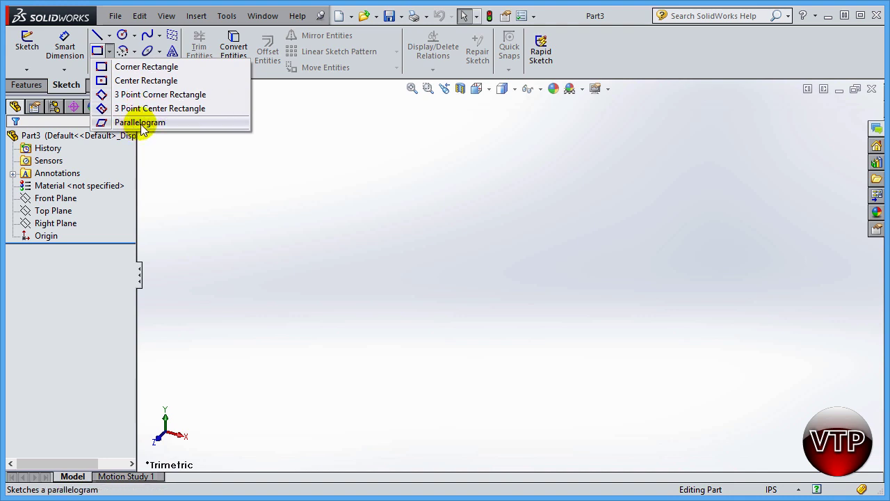
click(129, 70)
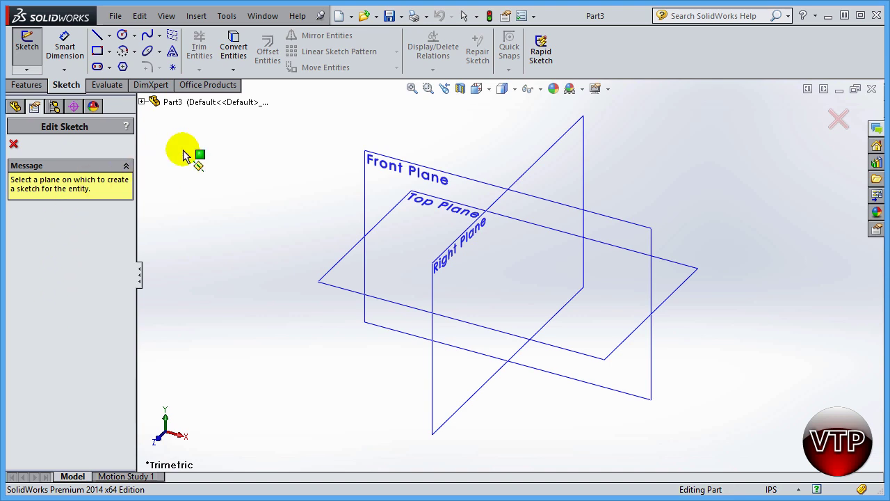
Start Sketch1 on the Front Plane and review the Center Rectangle type option
click(386, 163)
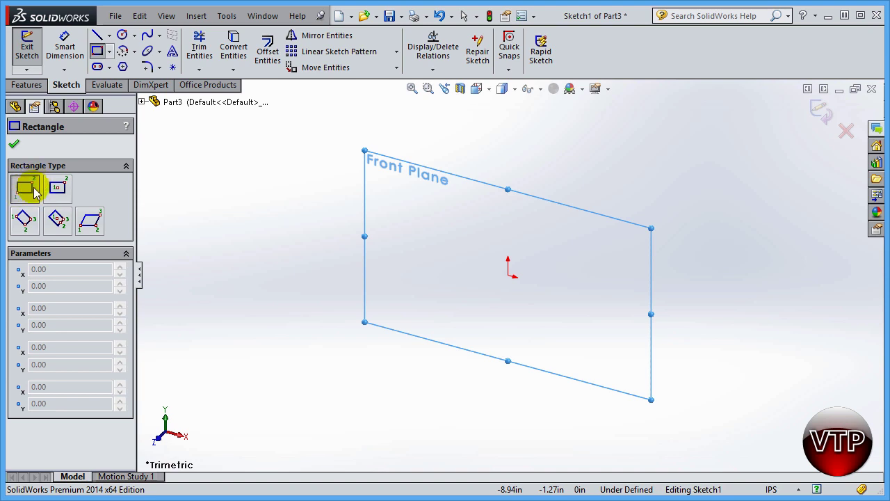
click(57, 188)
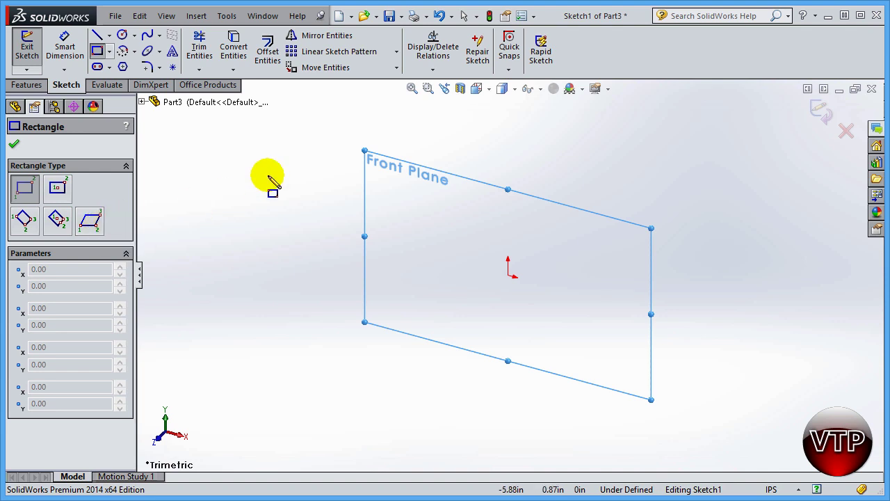
Switch to Front view and draw a corner rectangle from the origin, about 4.21 by 1.91 in
click(477, 89)
click(541, 150)
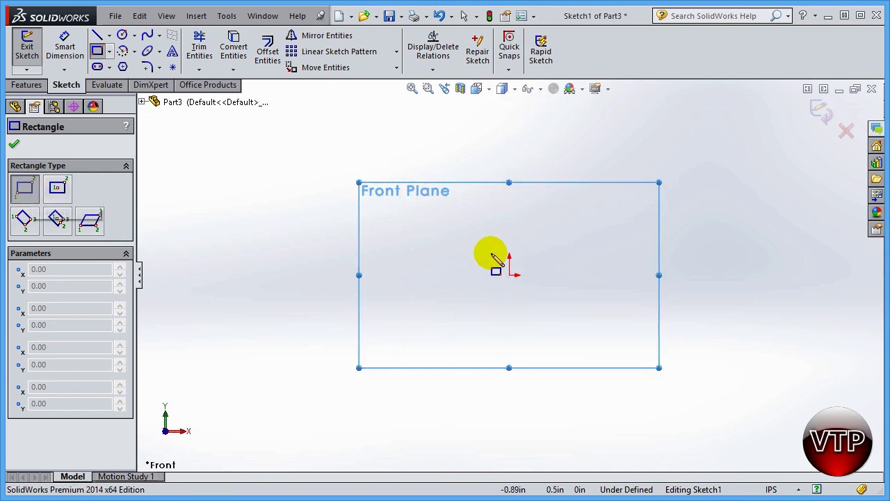
drag(510, 274, 517, 492)
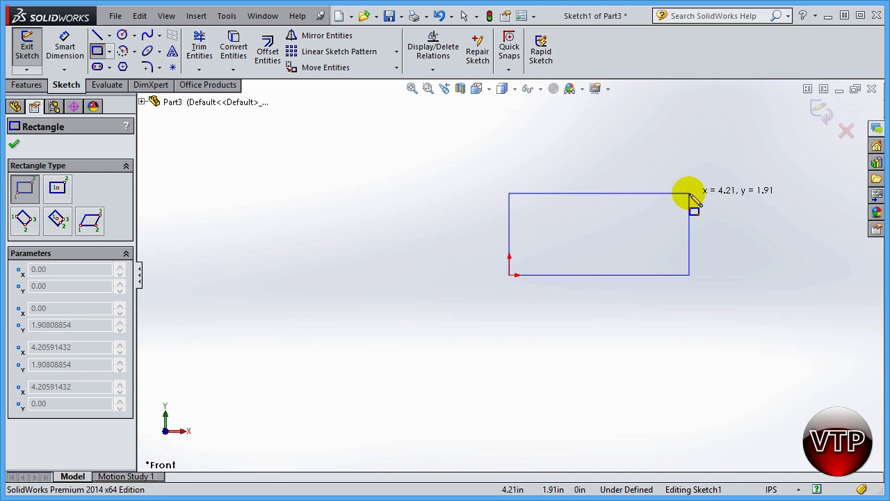
click(689, 194)
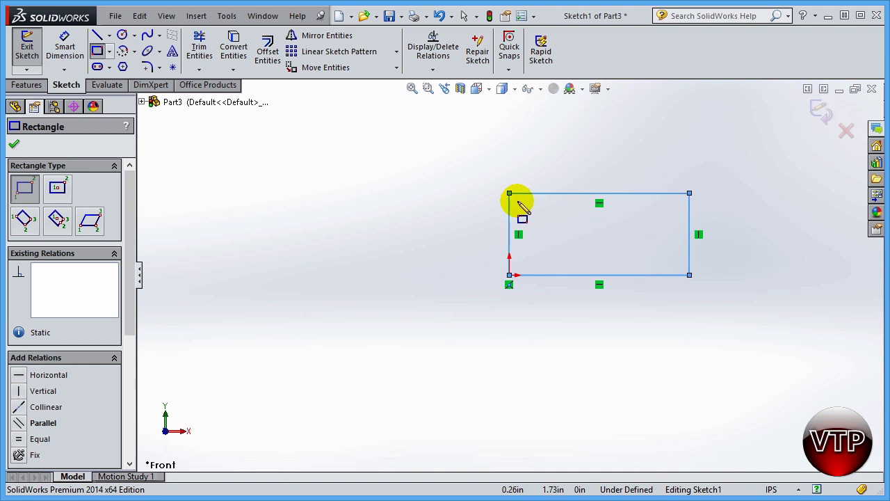
Accept the rectangle, inspect its lines' horizontal and vertical relations, then activate Smart Dimension
click(14, 146)
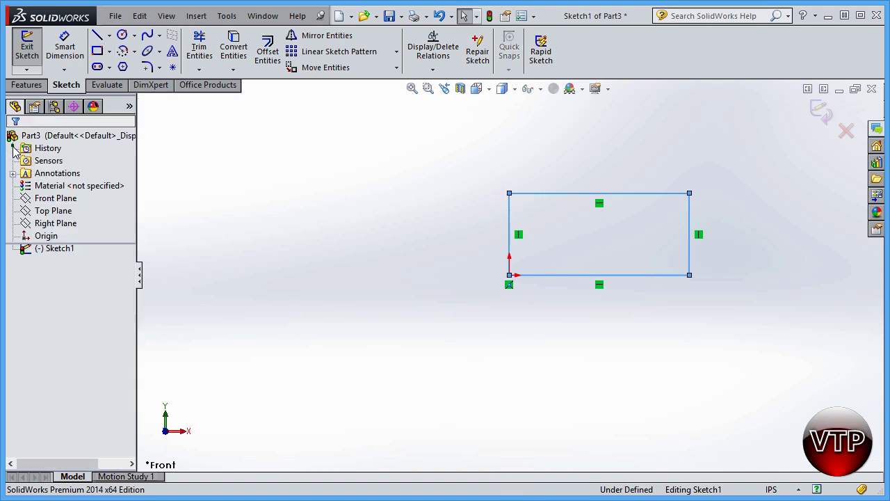
double_click(535, 195)
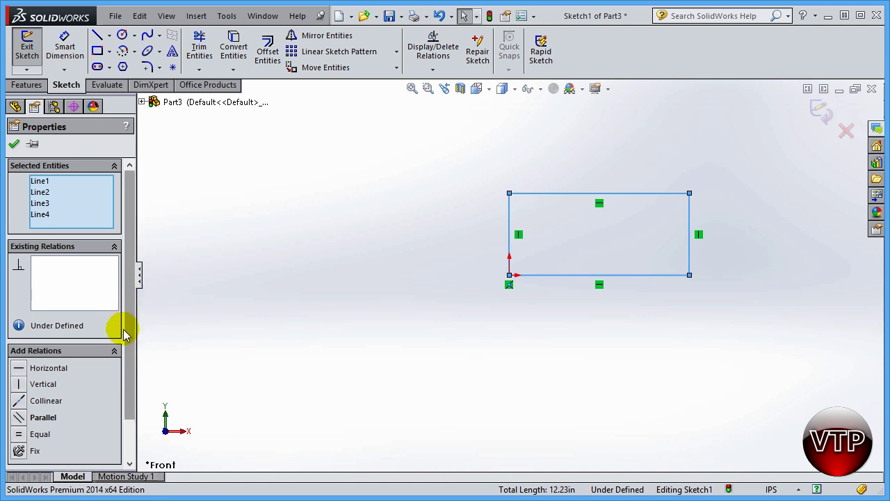
scroll(132, 389, down, 3)
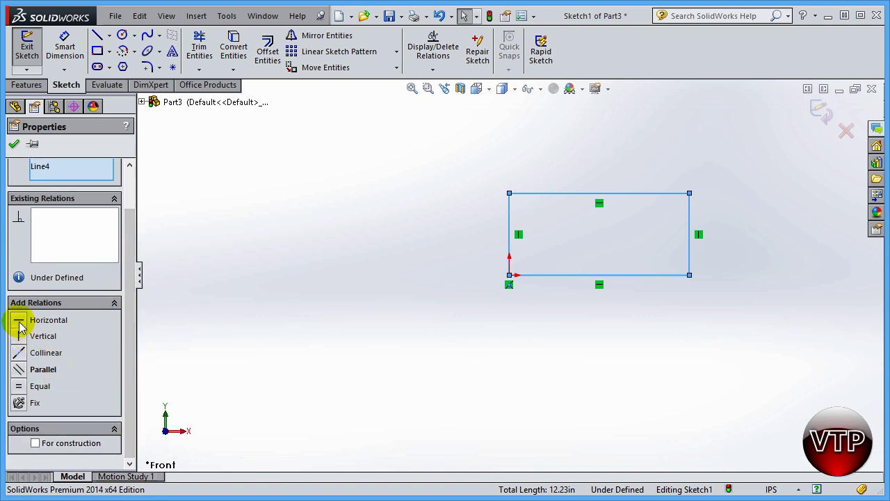
ctrl+click(508, 233)
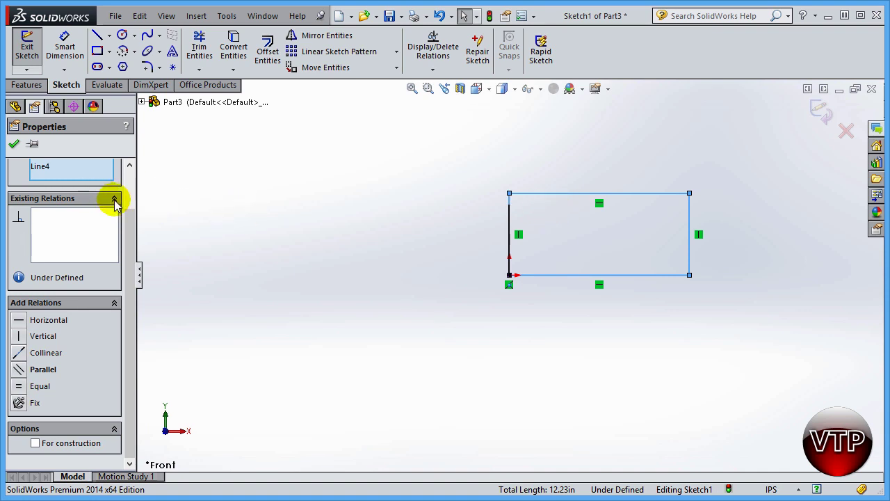
drag(130, 233, 134, 179)
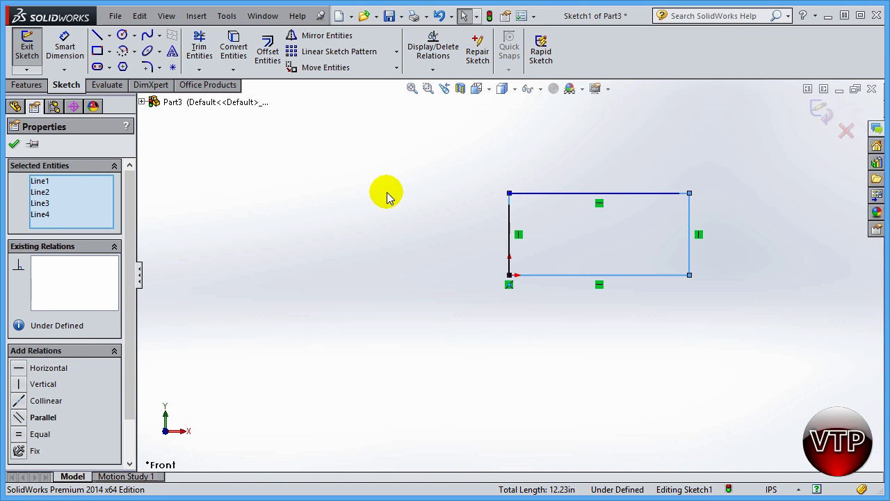
click(14, 143)
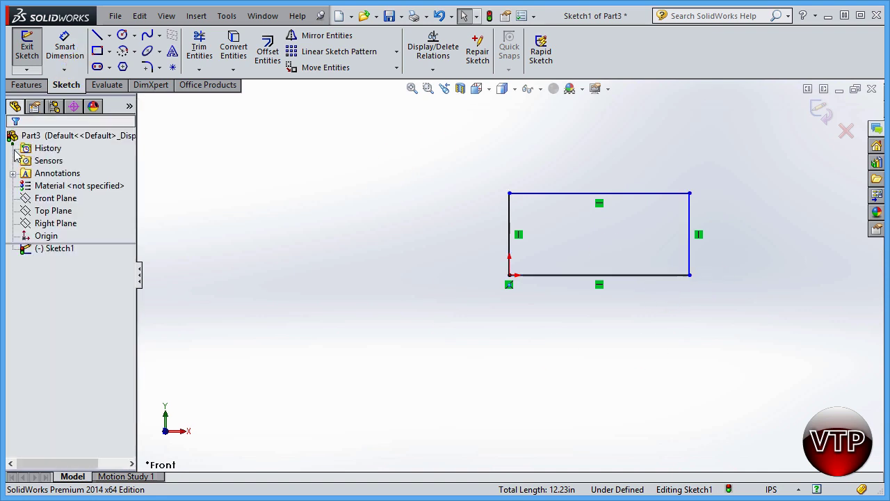
click(65, 46)
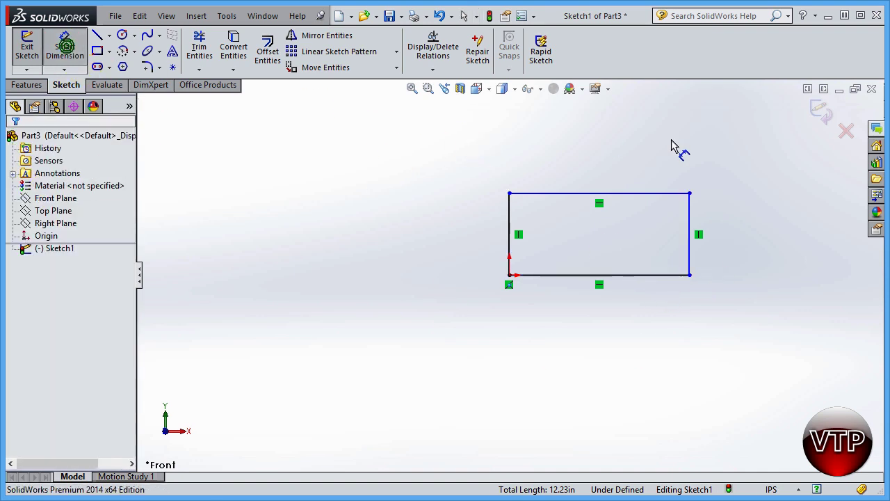
Dimension the rectangle's bottom edge and set its width to 4.0 in
click(615, 281)
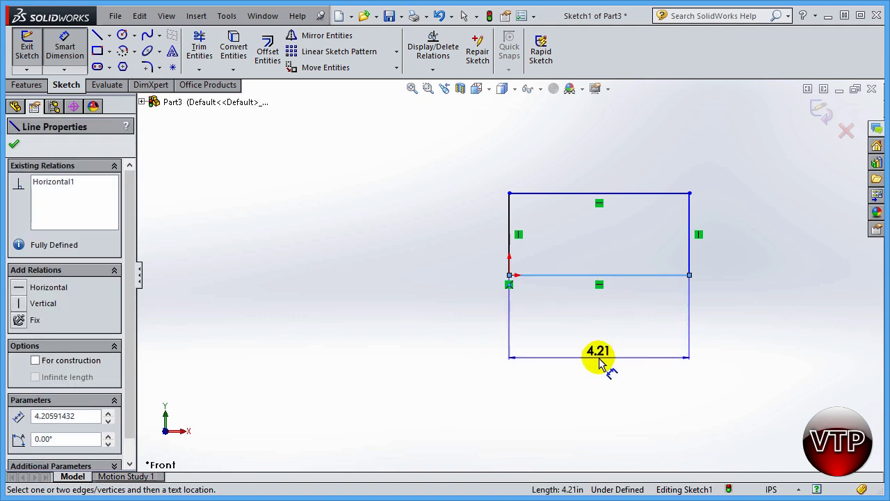
click(599, 363)
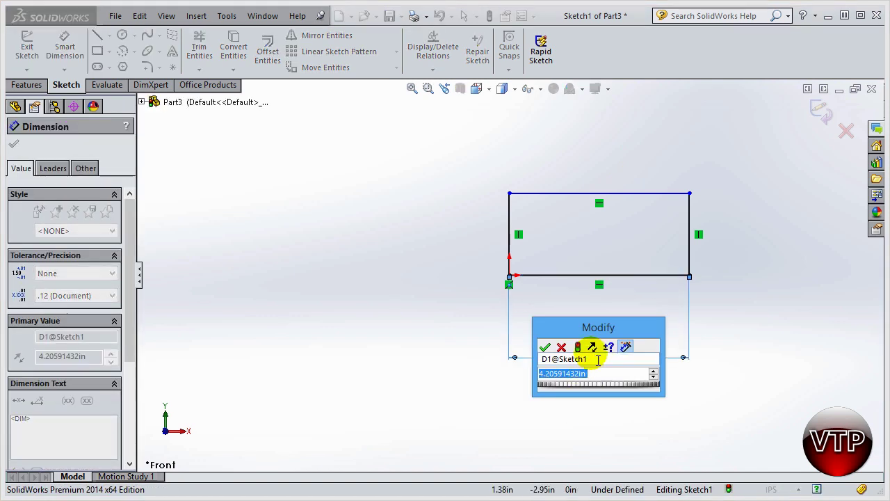
drag(589, 333, 727, 296)
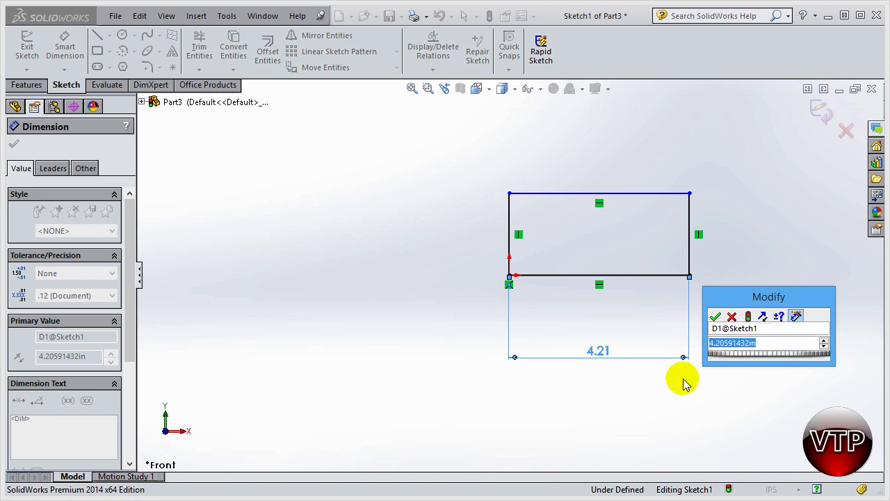
click(824, 348)
click(823, 348)
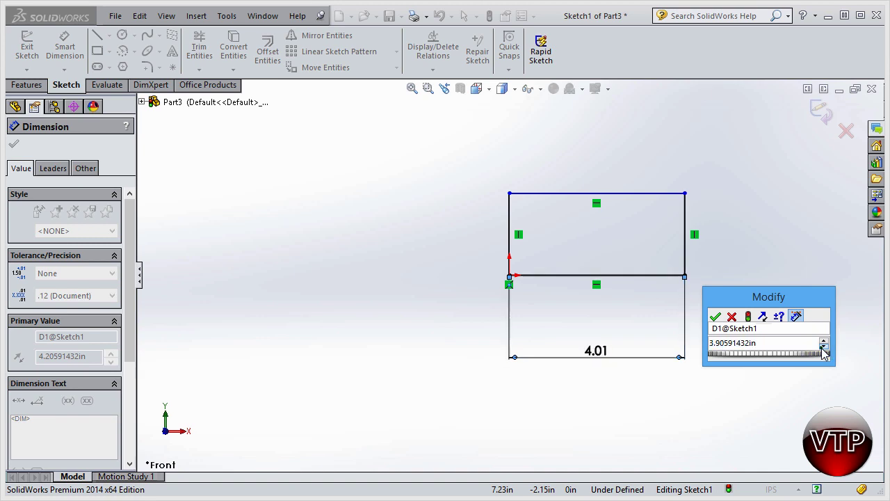
click(823, 348)
click(823, 341)
click(823, 341)
click(823, 340)
click(824, 340)
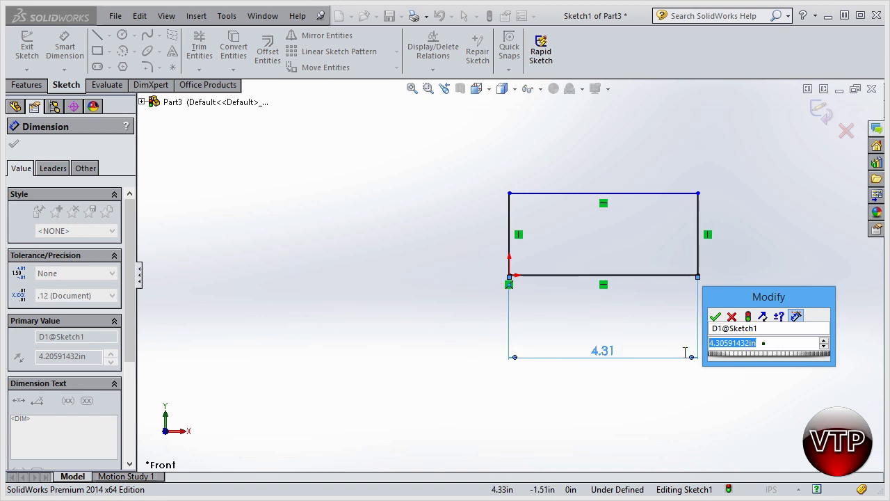
text(4.0)
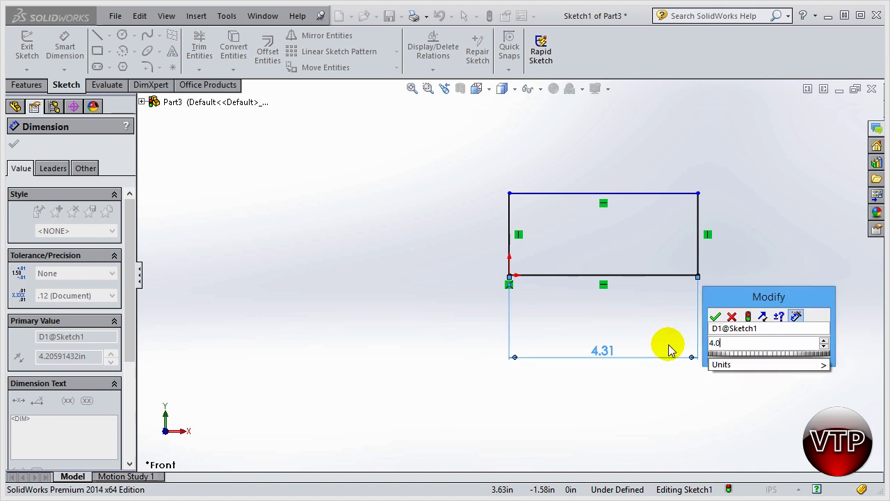
key(Return)
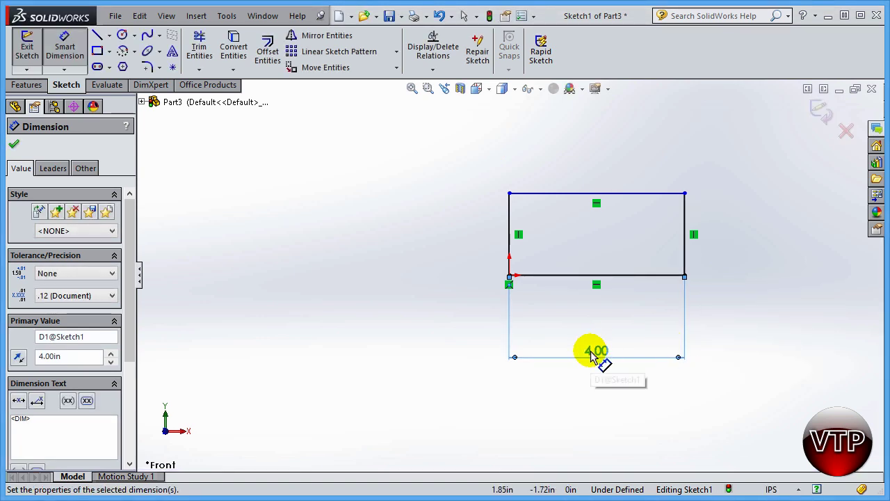
Reopen the 4.00 width dimension, preview a wider value, then cancel to keep 4.00
double_click(597, 354)
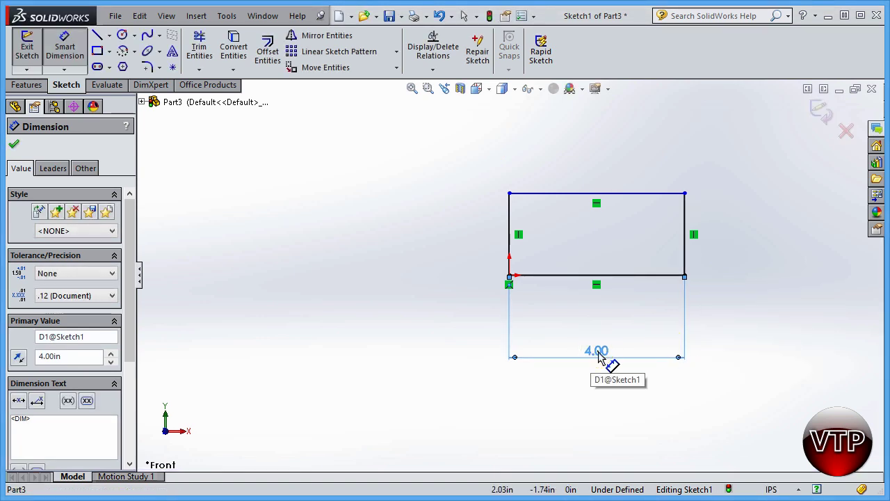
mouse_move(592, 382)
mouse_down()
mouse_move(562, 379)
mouse_move(646, 381)
mouse_move(549, 379)
mouse_move(609, 387)
mouse_up()
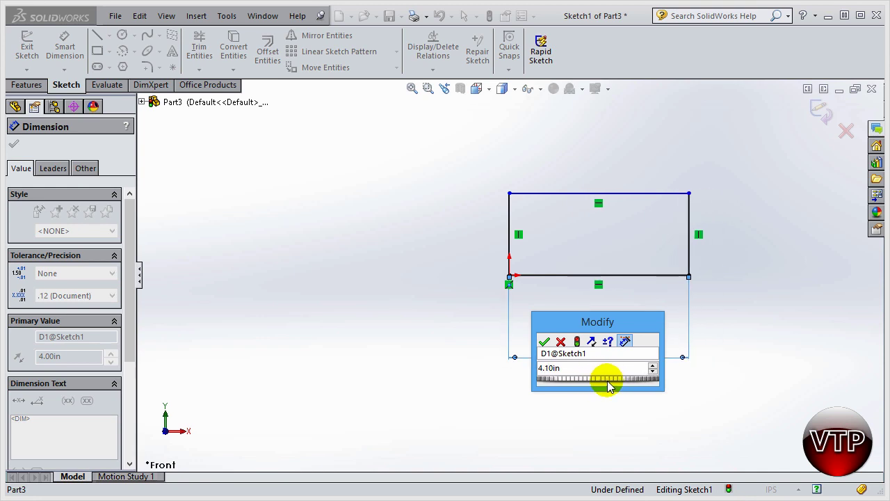
click(560, 341)
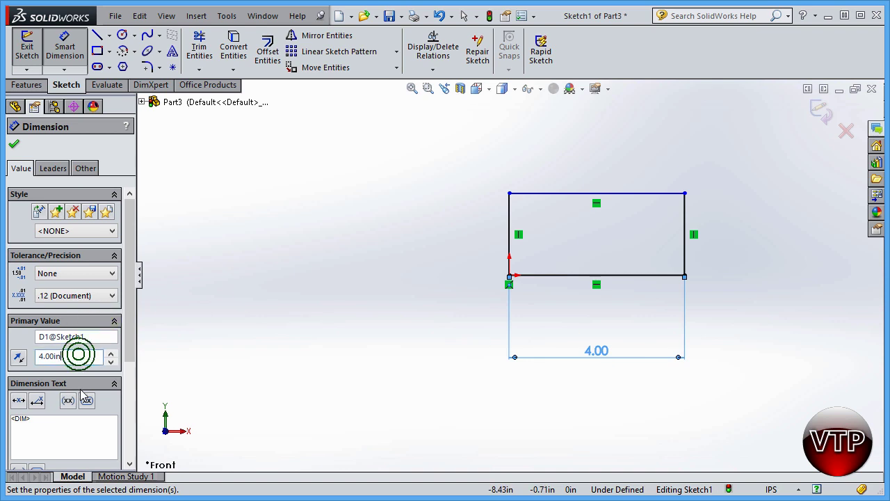
Test the spin arrows and Reverse Direction, keeping the width extending right of the origin
click(110, 352)
click(110, 352)
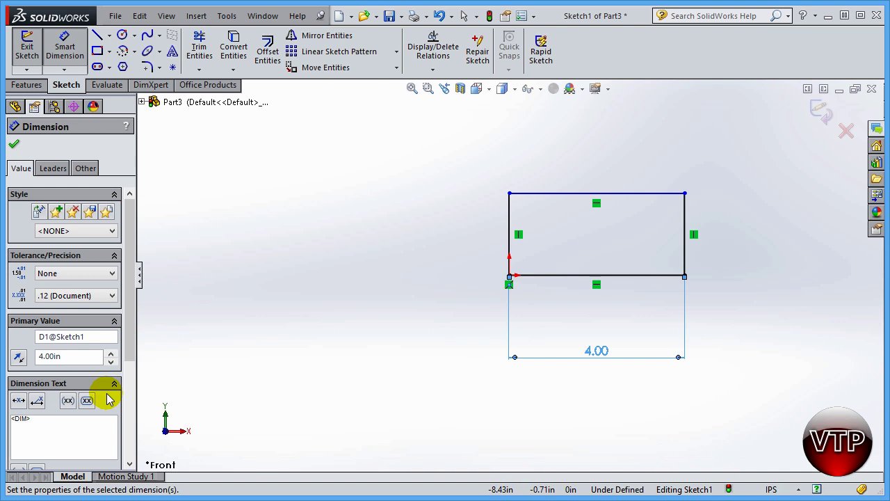
click(19, 357)
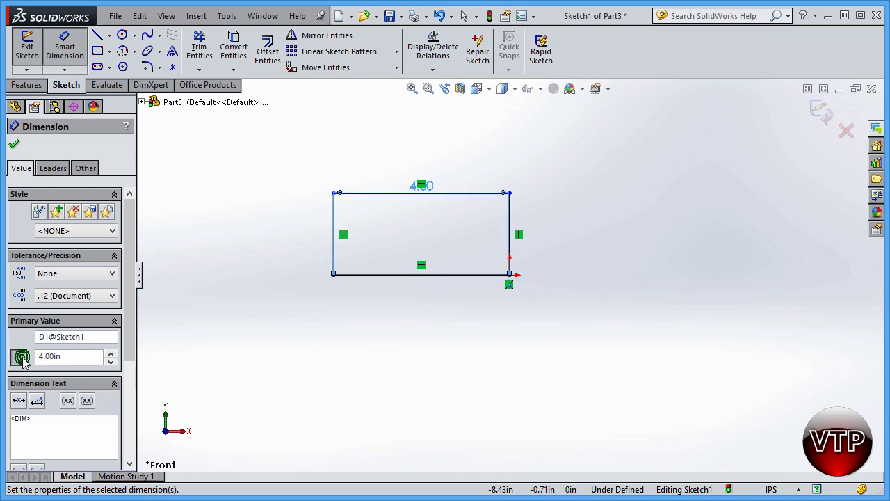
click(19, 358)
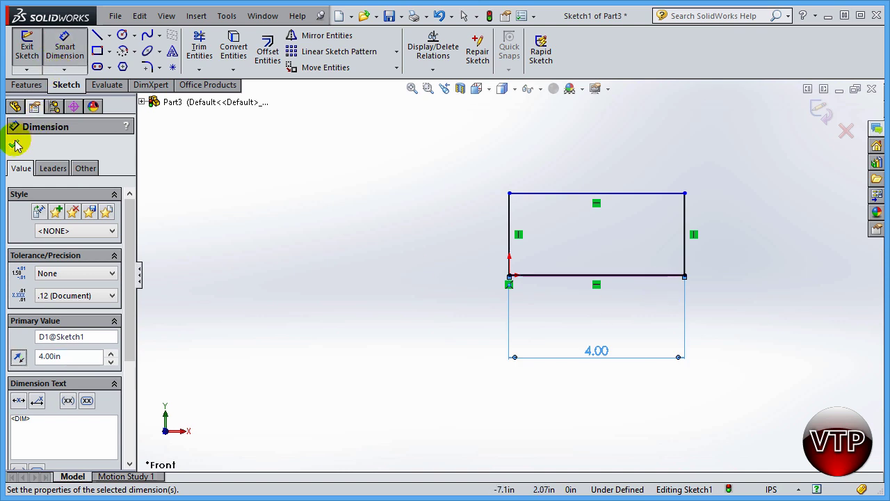
Accept the 4.00 width and start dimensioning the rectangle's right vertical edge
click(14, 143)
click(64, 49)
click(686, 233)
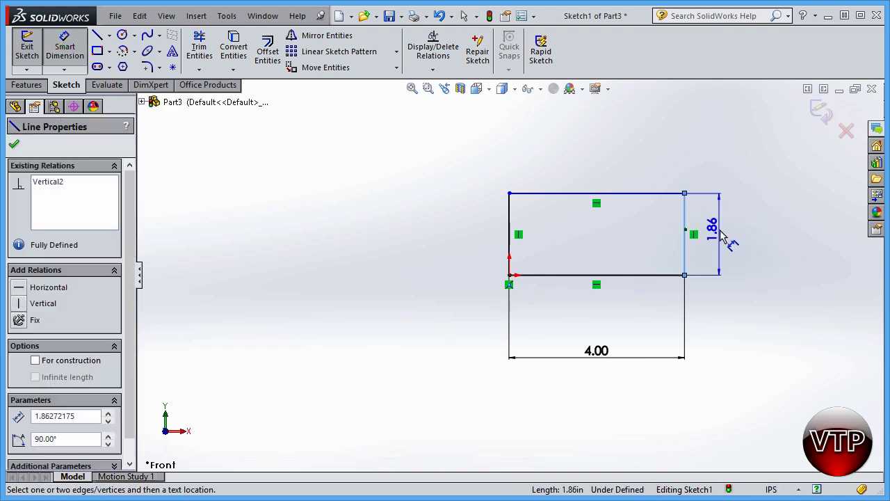
Place the height dimension and set the rectangle's height to 2.00 in
click(746, 233)
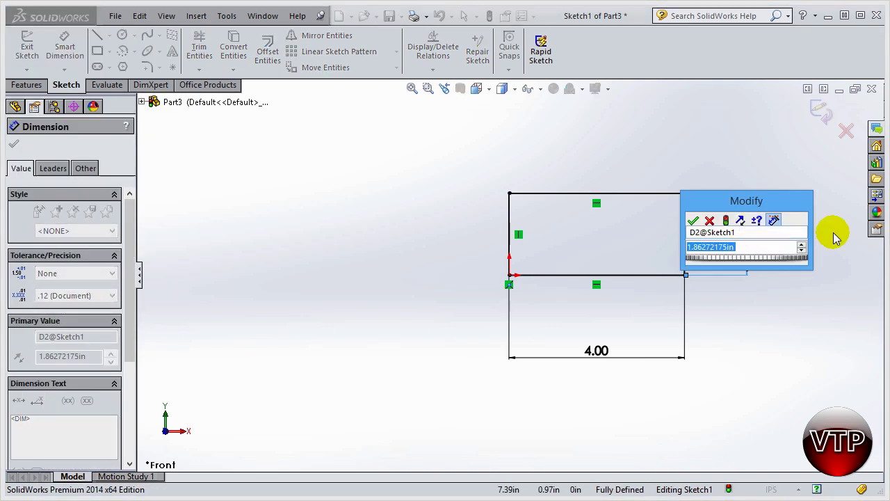
text(2.0)
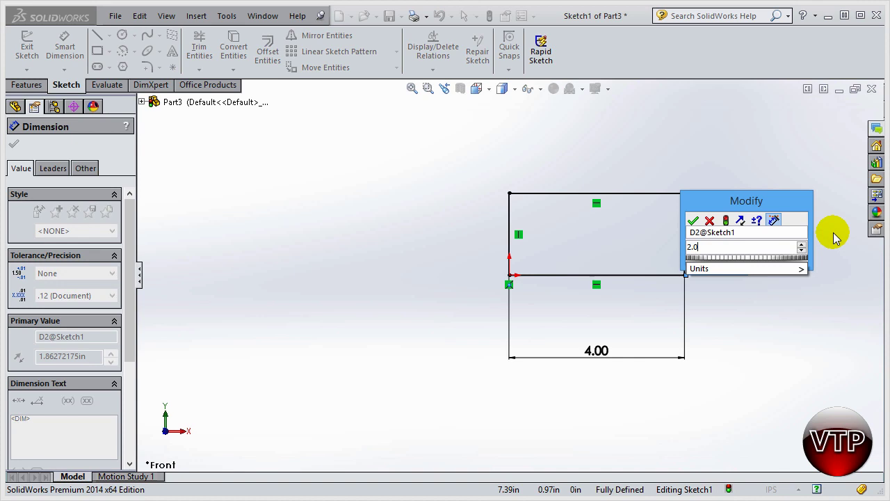
key(Return)
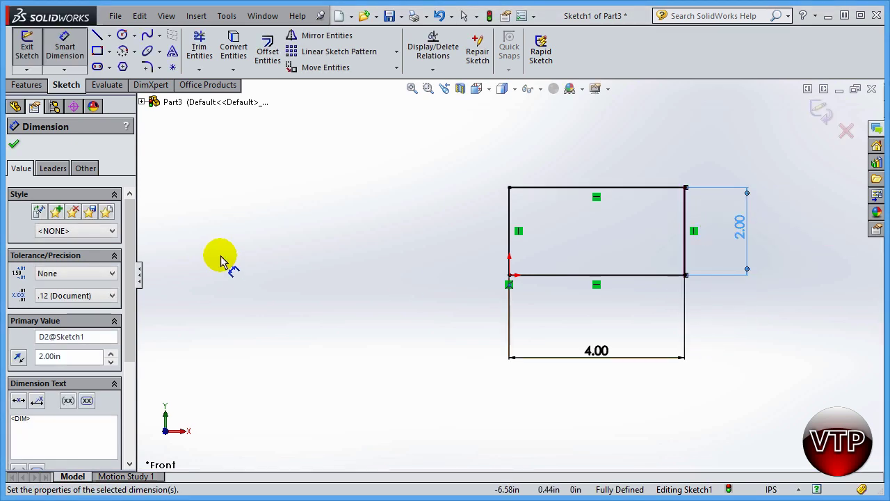
click(14, 145)
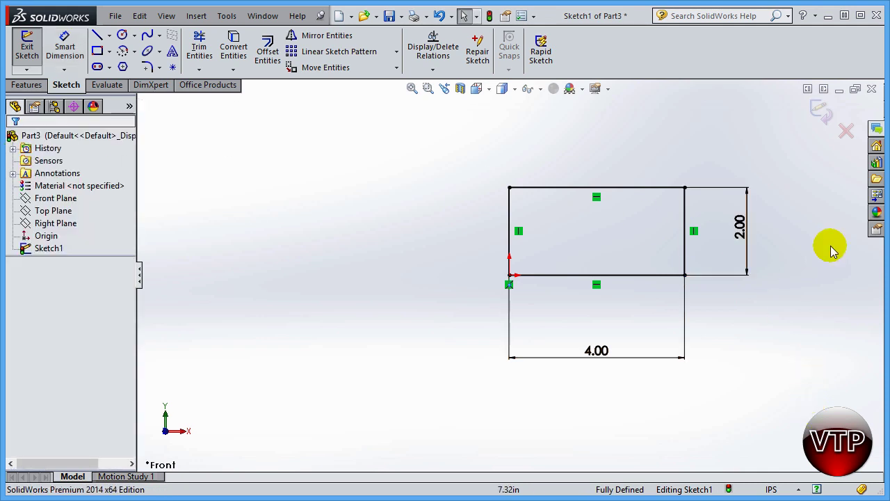
Discard Sketch1 and open a new sketch on the Front Plane
click(846, 132)
click(478, 265)
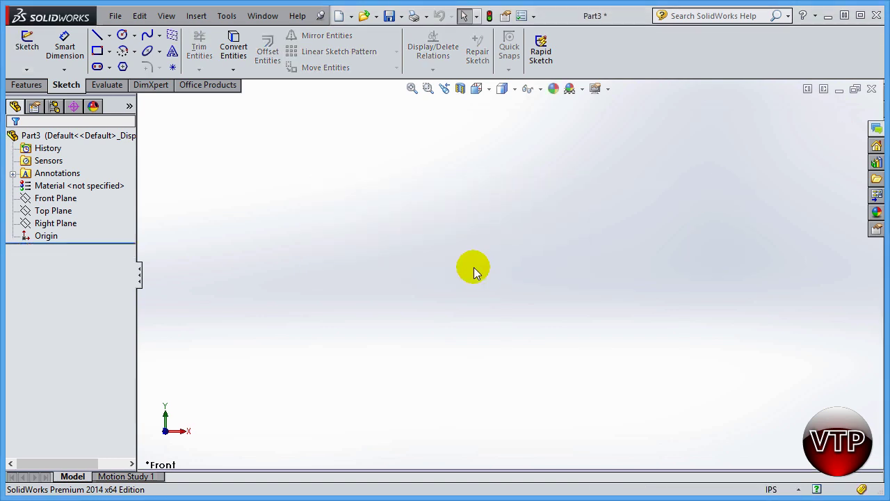
click(44, 200)
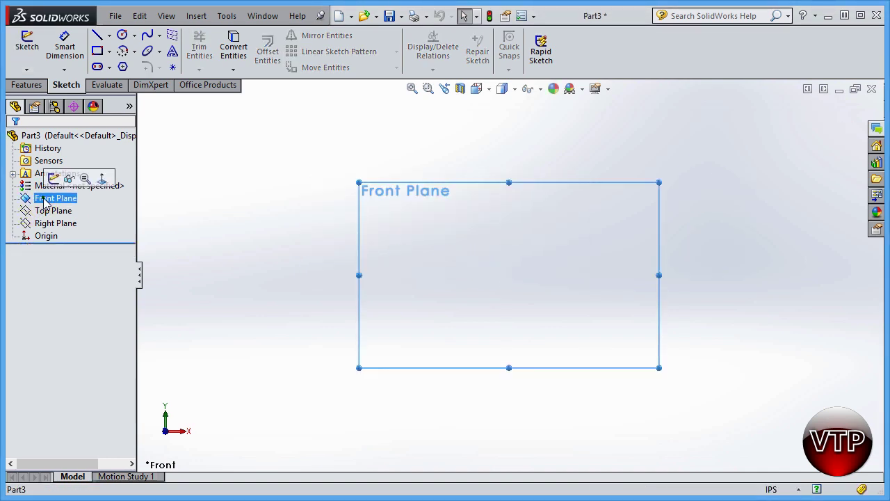
click(54, 180)
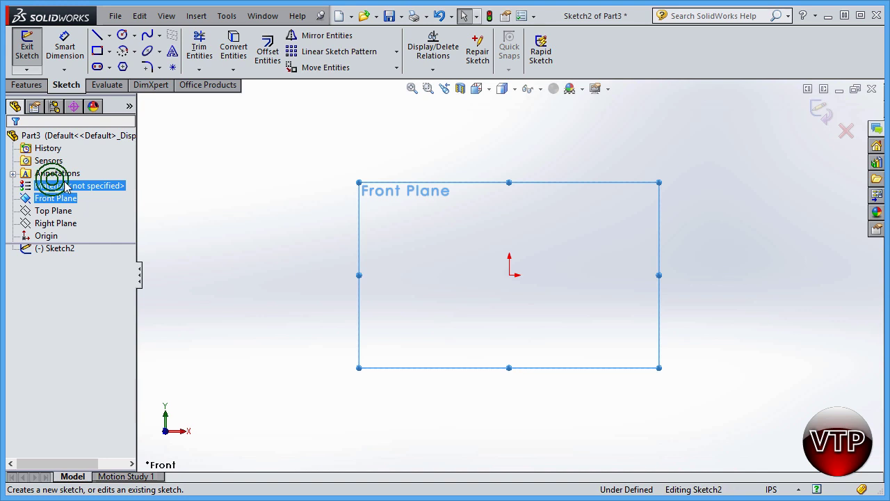
click(109, 52)
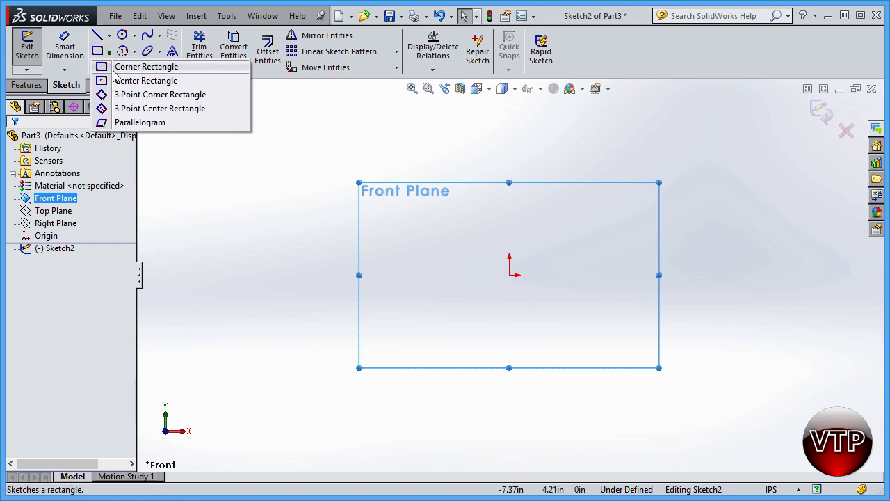
click(125, 81)
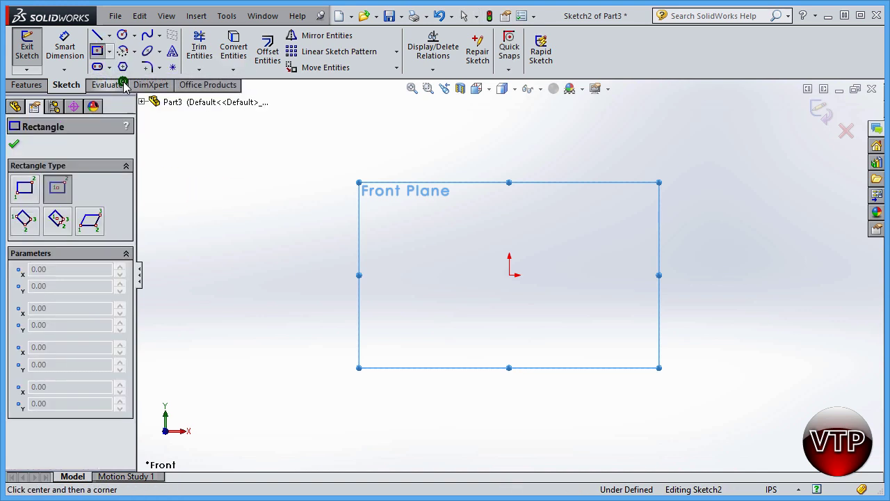
click(510, 275)
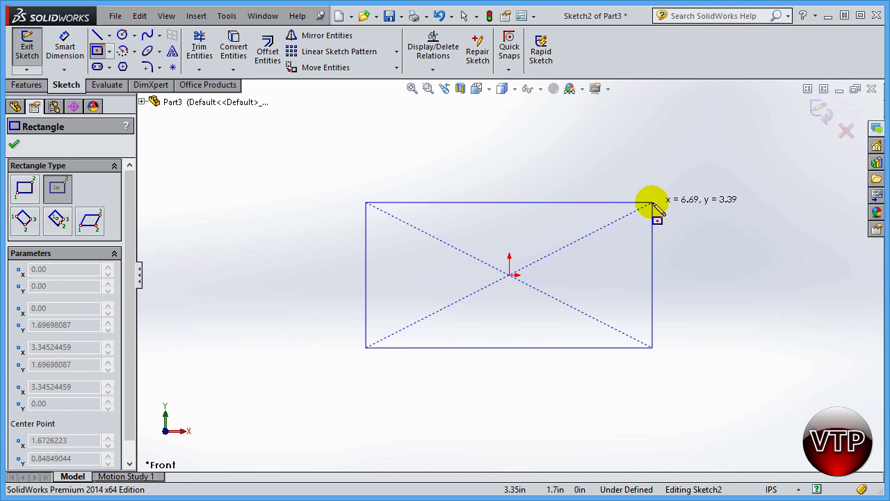
click(652, 202)
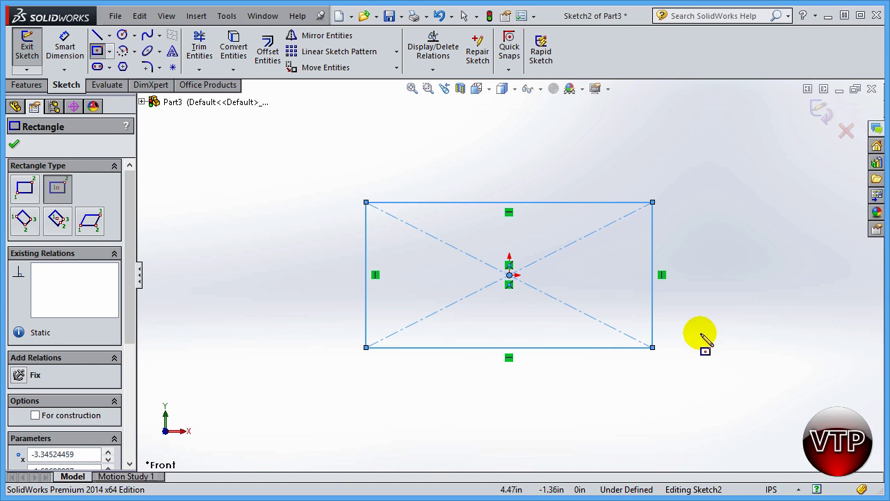
key(Escape)
drag(699, 388, 308, 161)
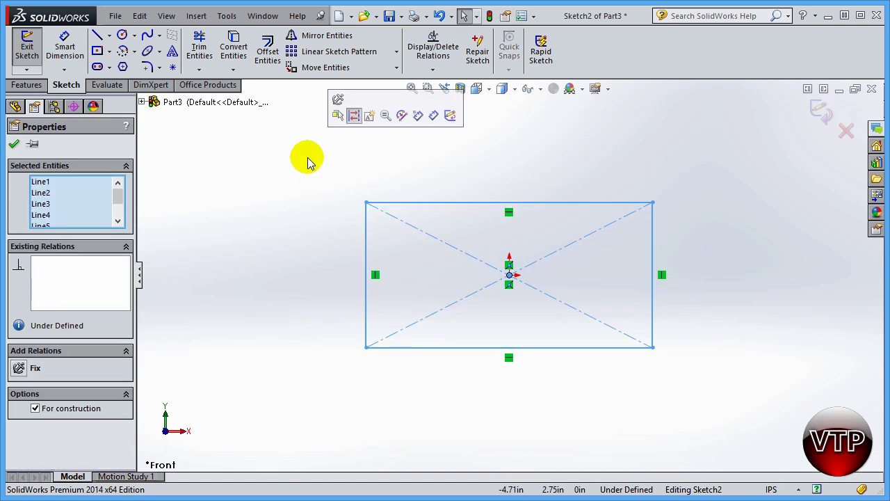
click(672, 400)
drag(718, 399, 285, 149)
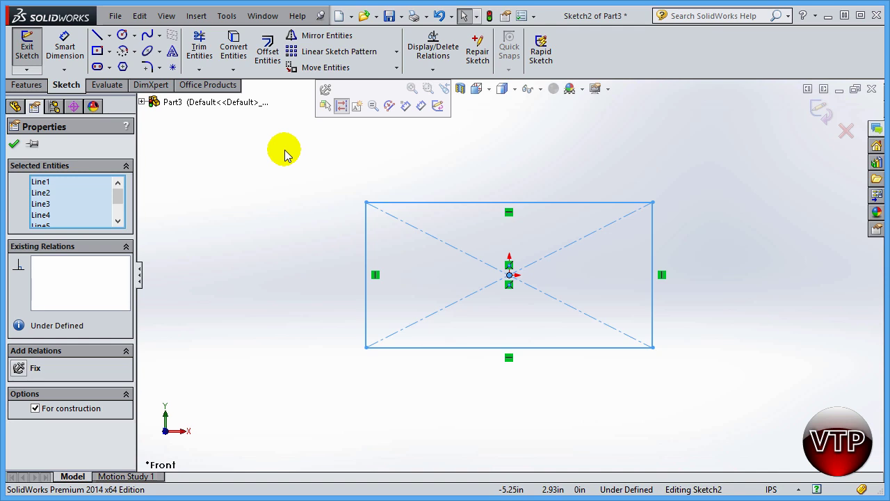
key(Delete)
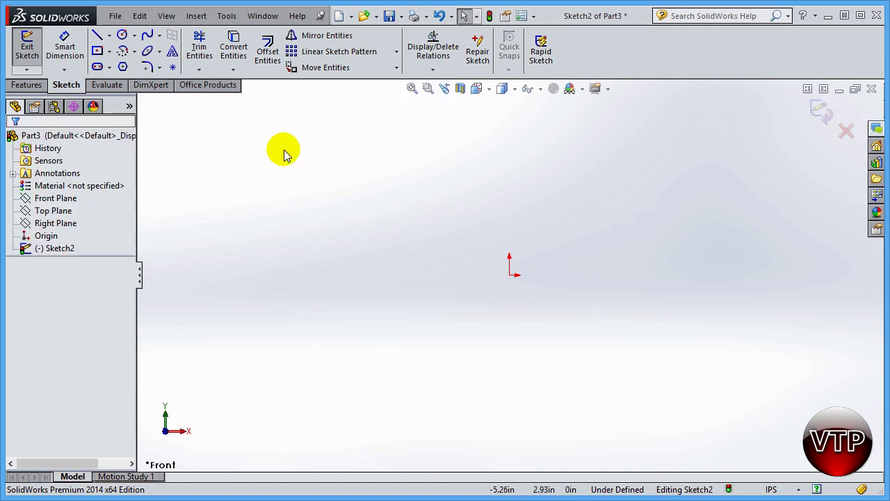
Draw a 3-point corner rectangle starting from the origin
click(109, 52)
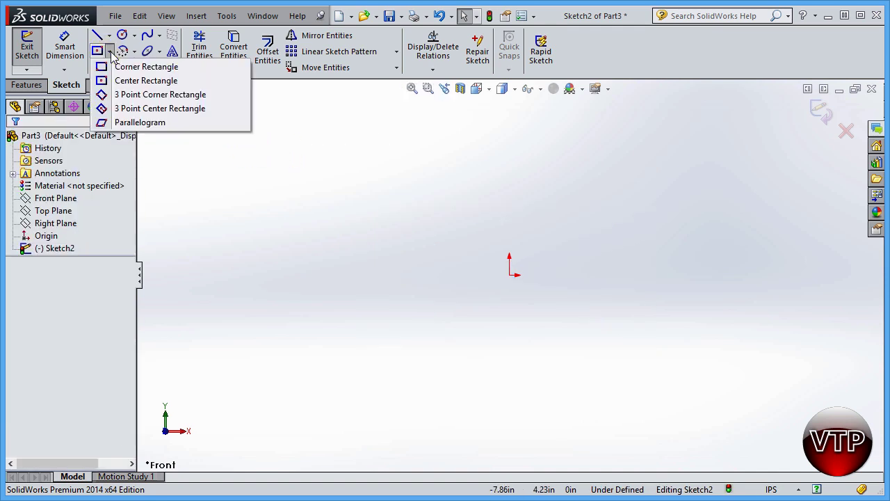
click(144, 96)
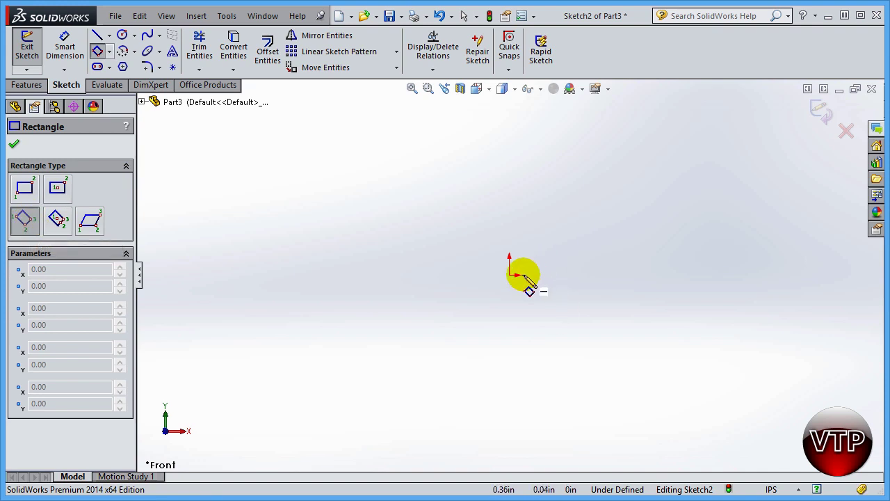
drag(739, 278, 741, 273)
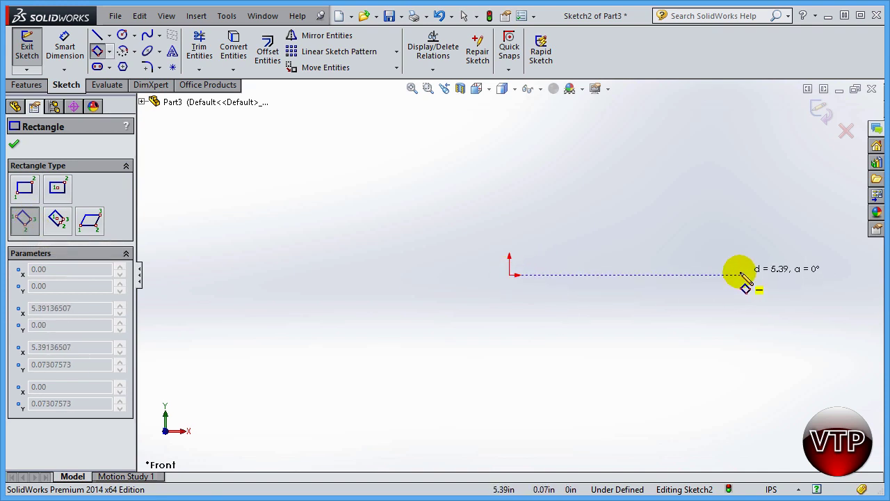
mouse_move(741, 234)
mouse_down()
mouse_move(739, 174)
mouse_move(747, 292)
mouse_move(735, 353)
mouse_move(740, 169)
mouse_up()
mouse_move(706, 372)
mouse_down()
mouse_move(694, 381)
mouse_move(631, 351)
mouse_move(627, 267)
mouse_up()
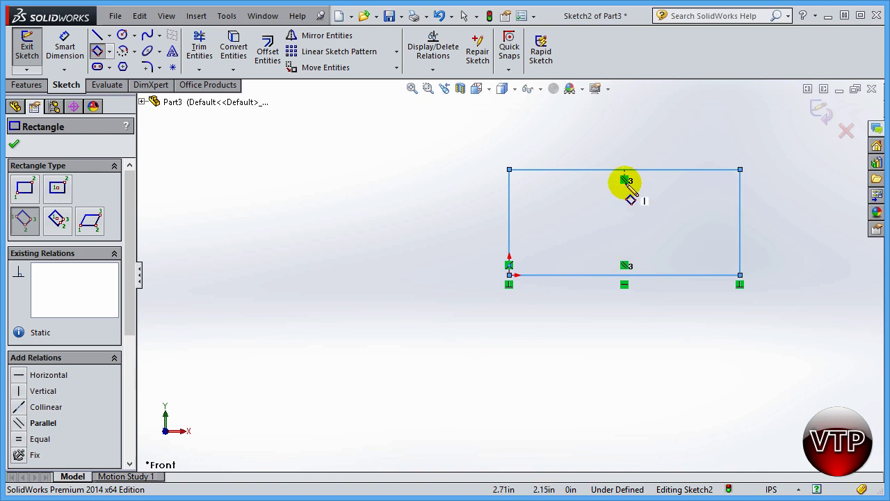
key(Escape)
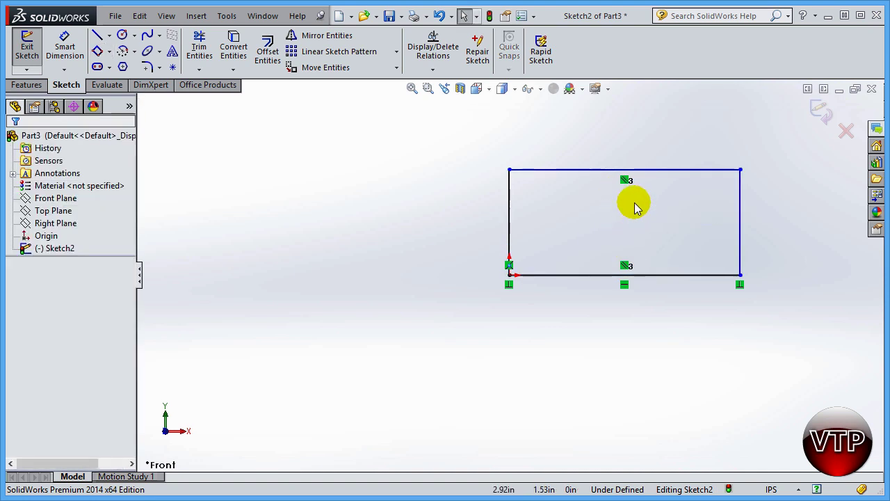
Inspect the top and bottom edges' parallel relation, then delete all four rectangle lines
click(626, 182)
click(623, 265)
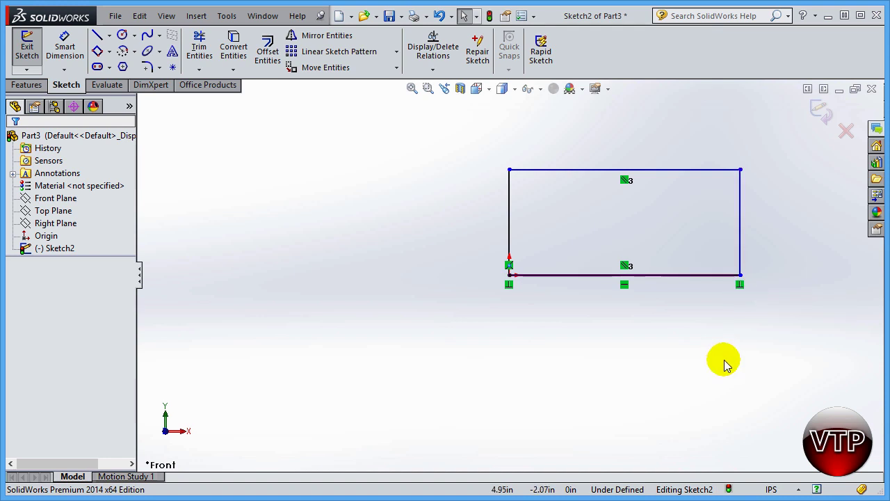
drag(756, 337, 458, 145)
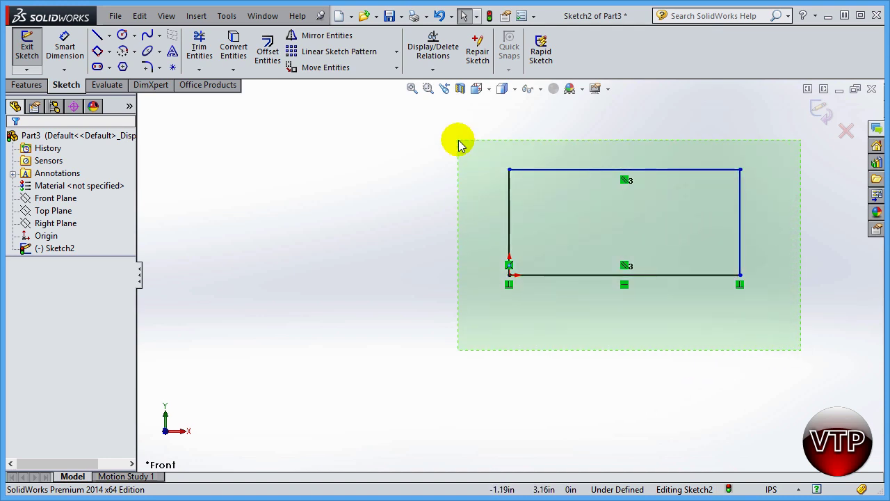
drag(458, 144, 439, 135)
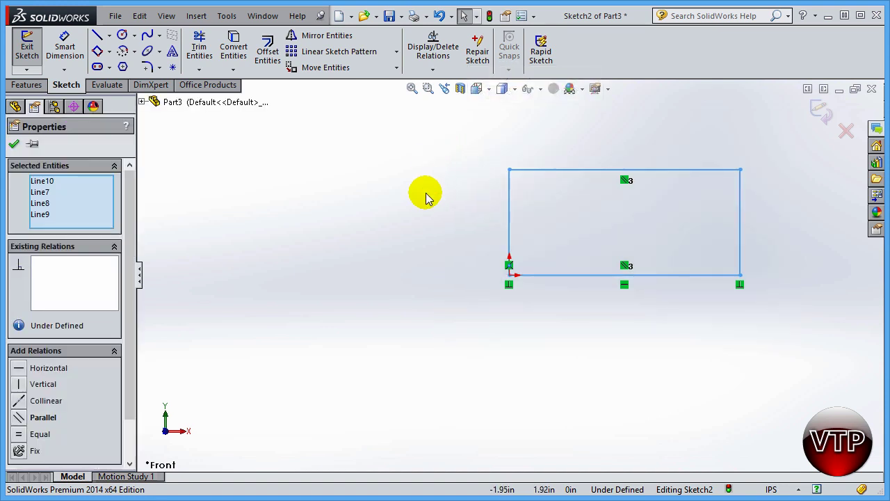
key(Delete)
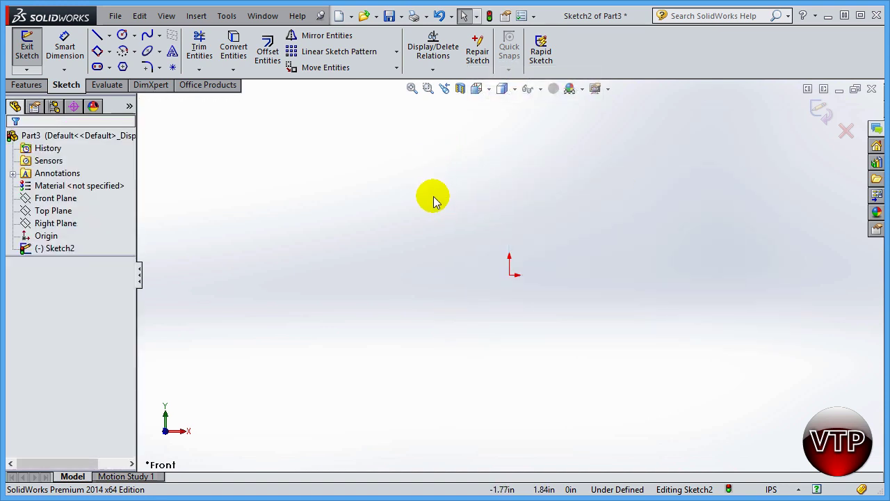
click(109, 52)
click(132, 109)
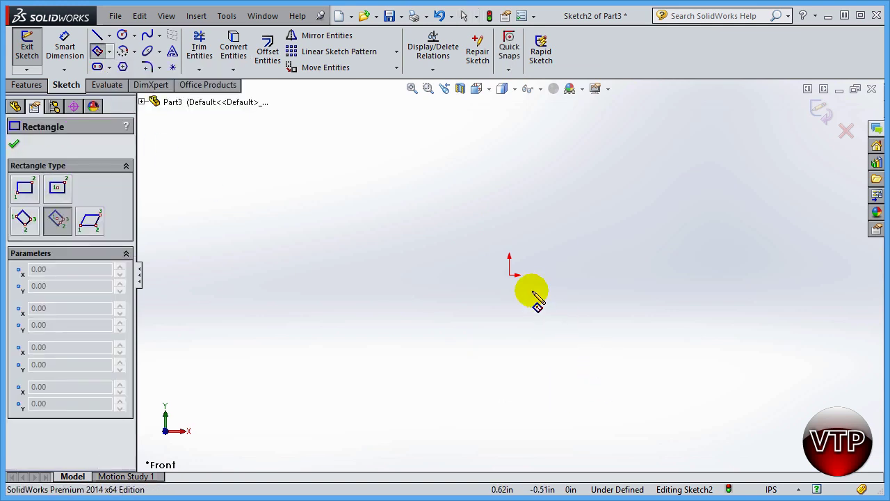
click(509, 275)
mouse_move(593, 302)
mouse_down()
mouse_move(619, 250)
mouse_move(738, 285)
mouse_move(738, 275)
mouse_move(703, 276)
mouse_move(700, 366)
mouse_up()
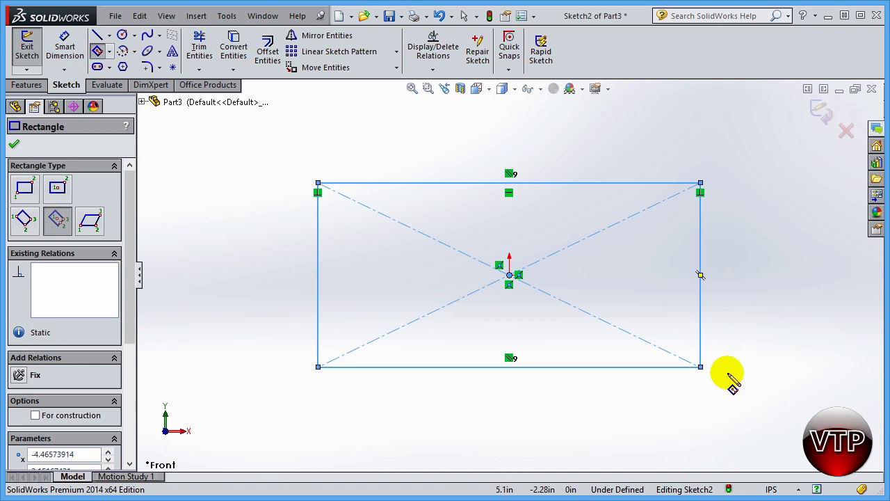
key(Escape)
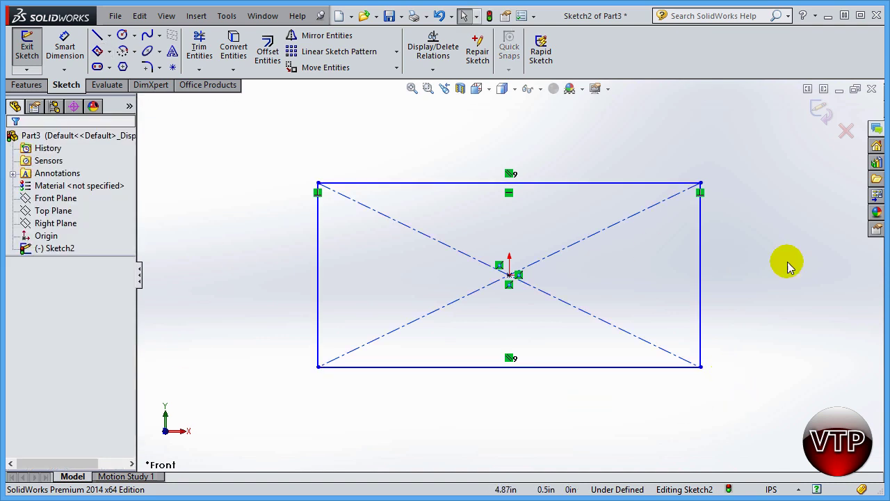
drag(742, 401, 256, 132)
key(Delete)
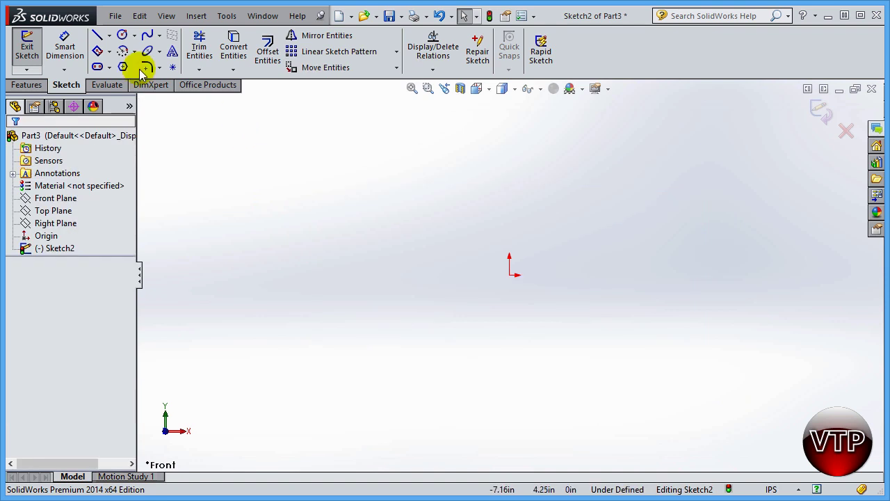
Draw a parallelogram with its first corner at the origin and last corner top right
click(109, 51)
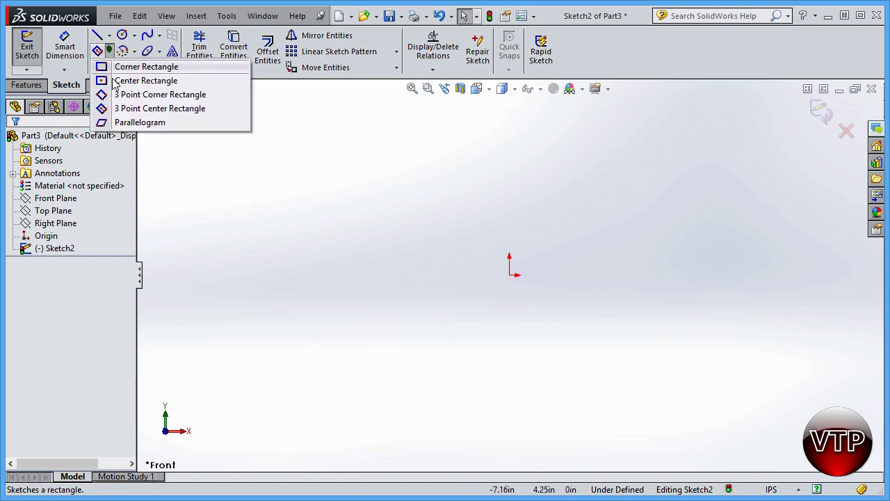
click(135, 123)
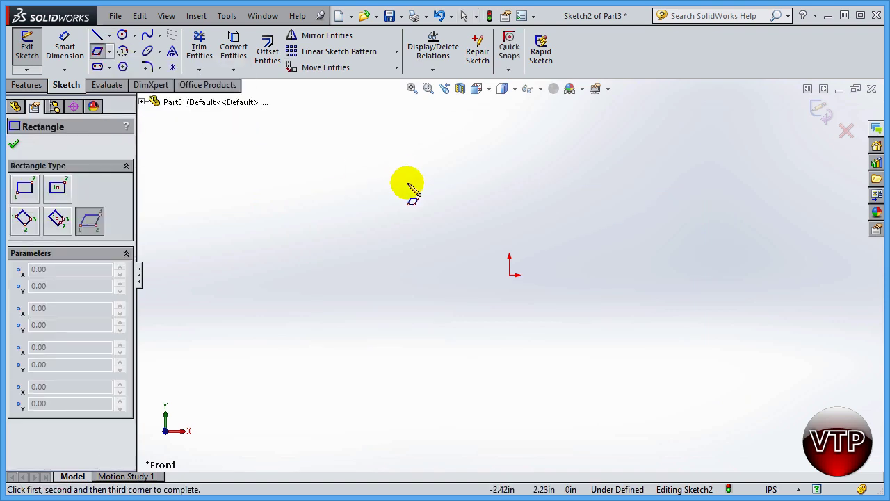
click(509, 275)
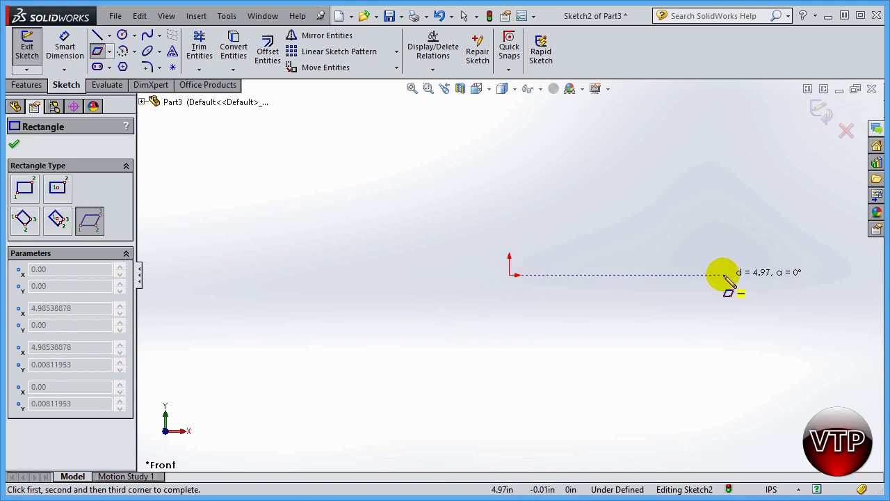
drag(725, 275, 729, 190)
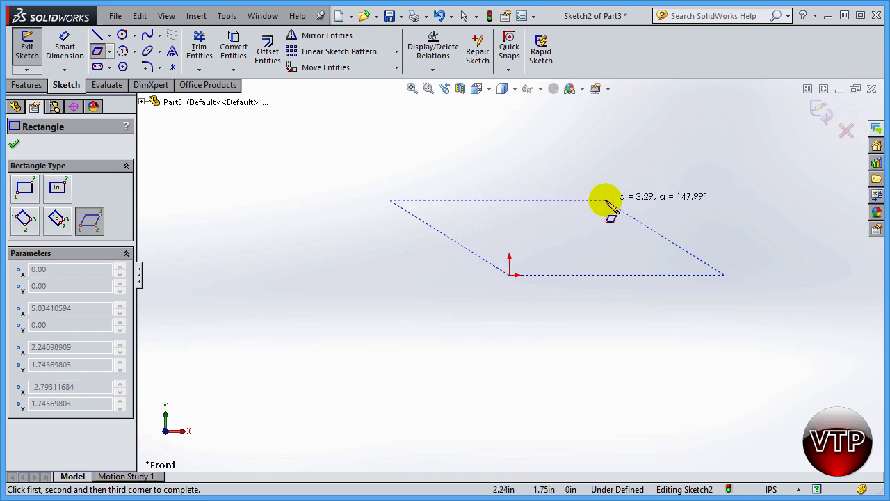
click(803, 199)
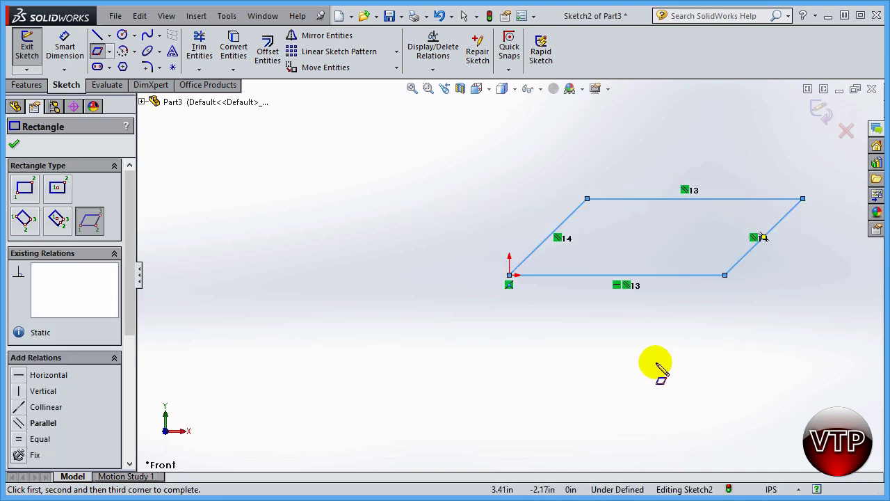
Stop the parallelogram tool and exit the sketch, discarding its changes
key(Escape)
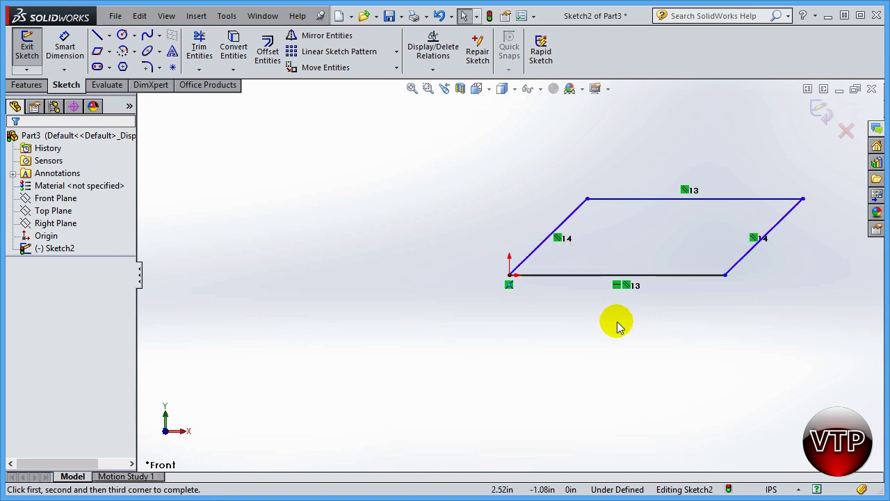
click(846, 133)
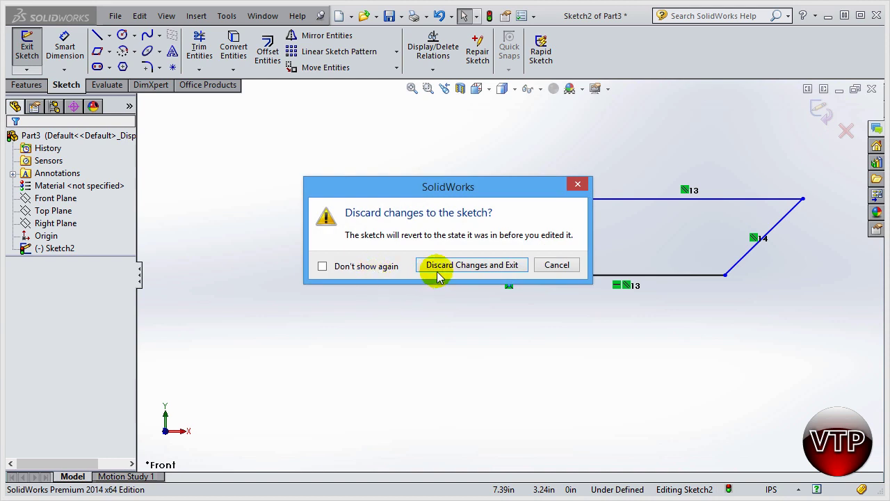
click(472, 265)
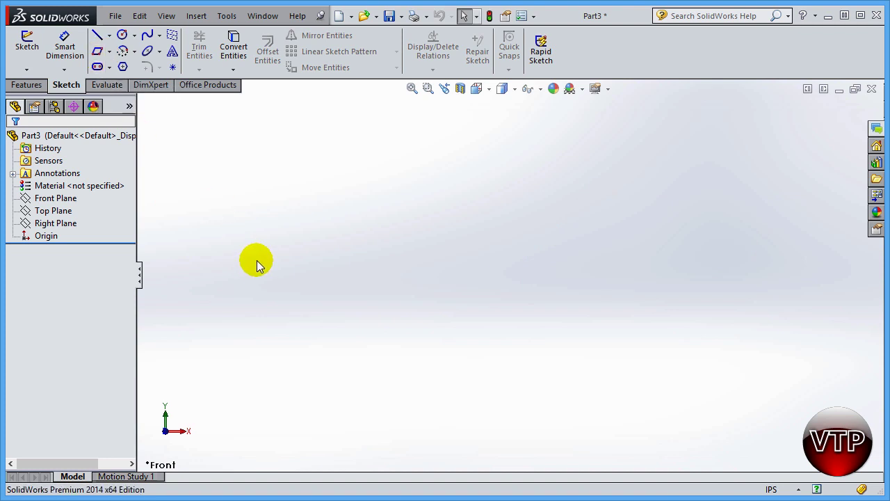
click(109, 51)
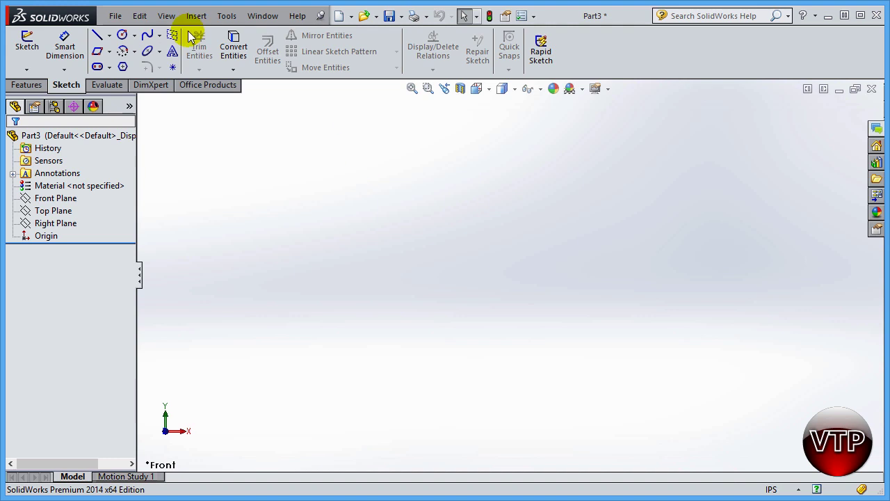
click(98, 52)
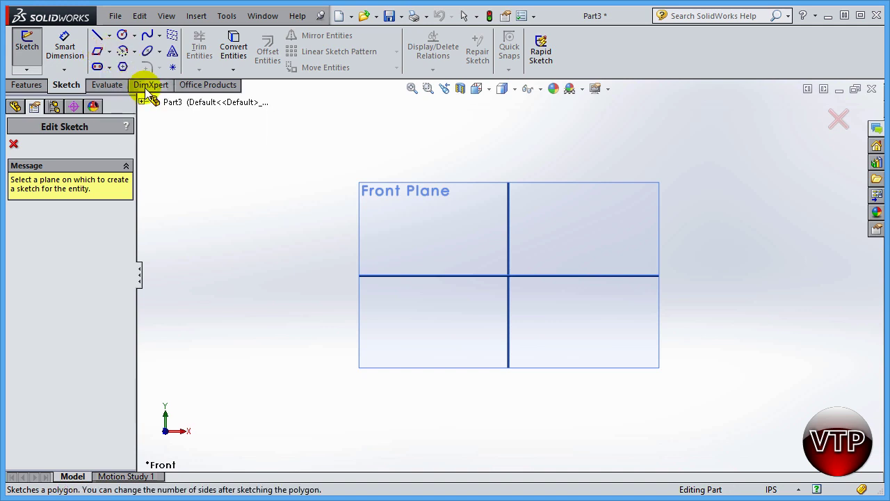
key(Escape)
click(111, 54)
click(101, 66)
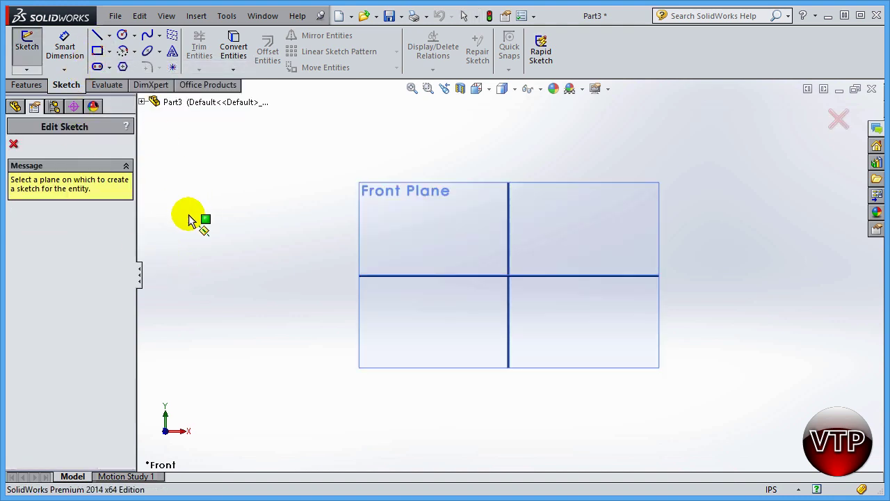
click(14, 144)
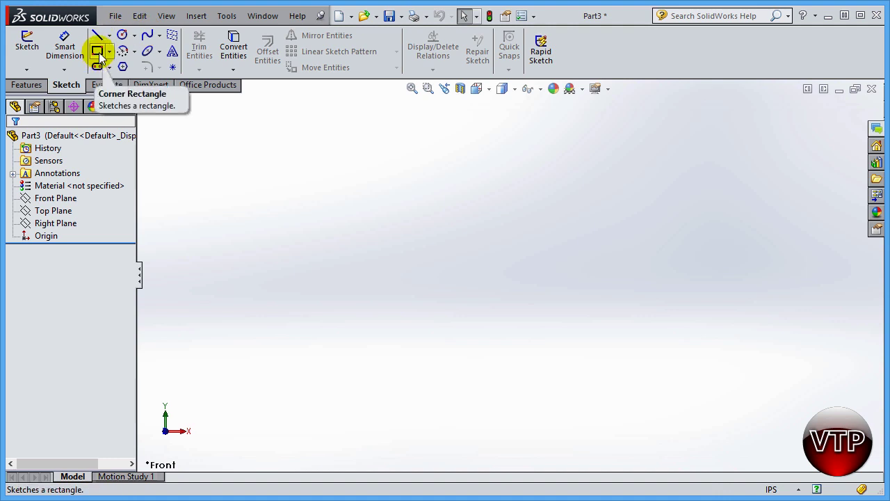
click(99, 52)
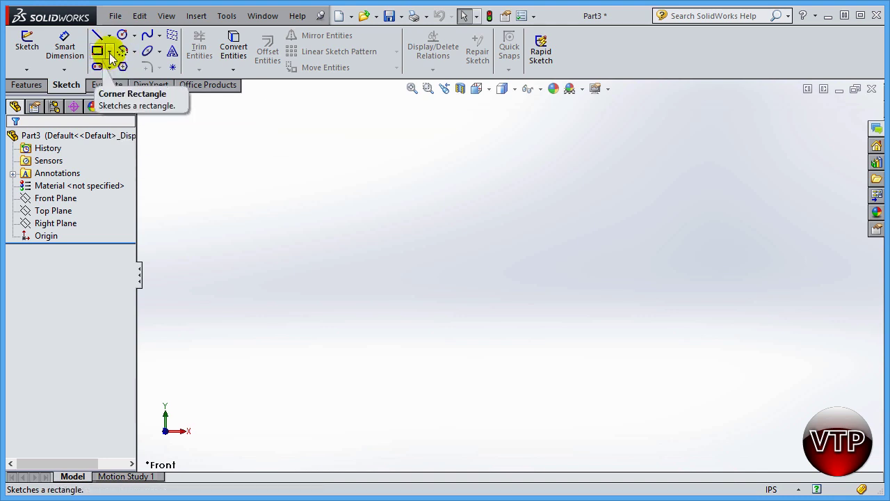
click(110, 54)
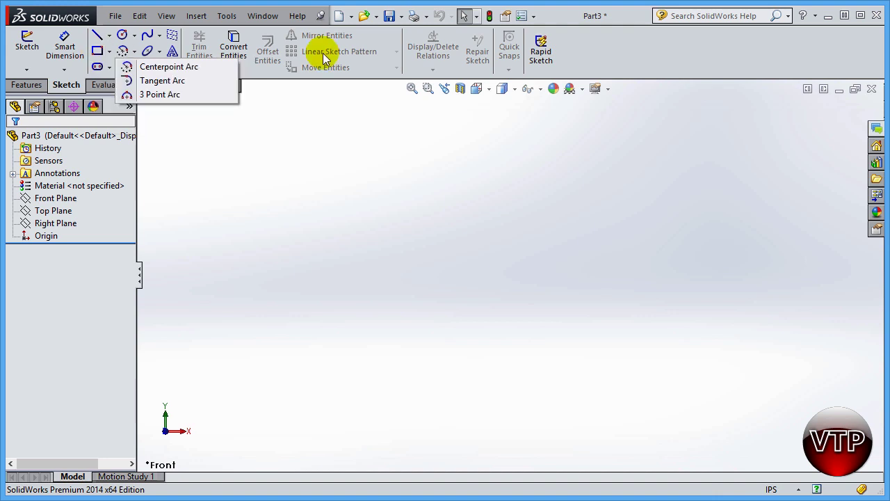
click(98, 53)
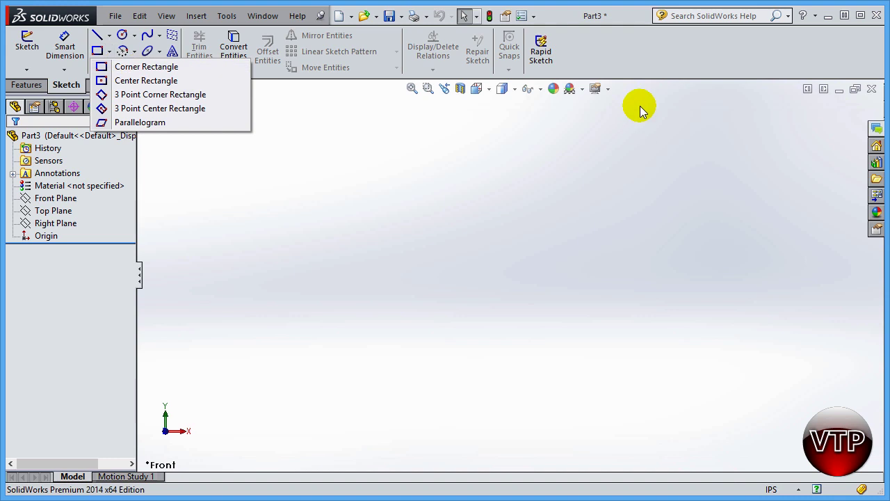
click(623, 62)
click(498, 196)
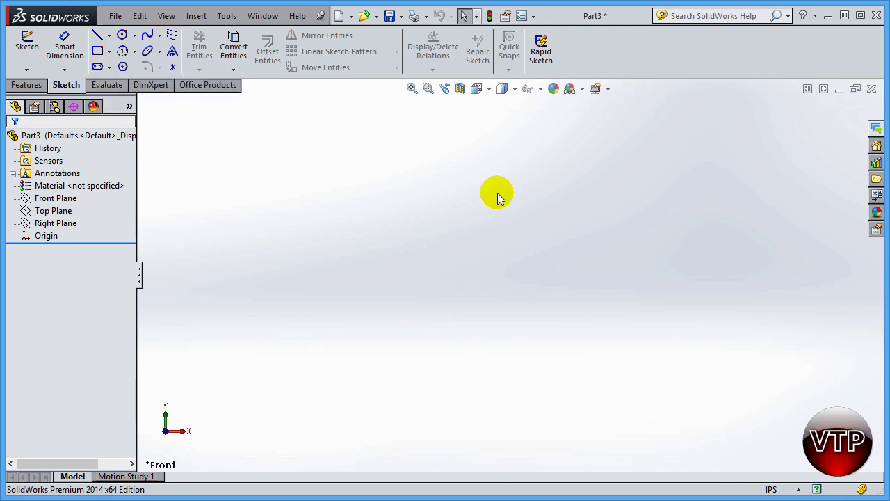